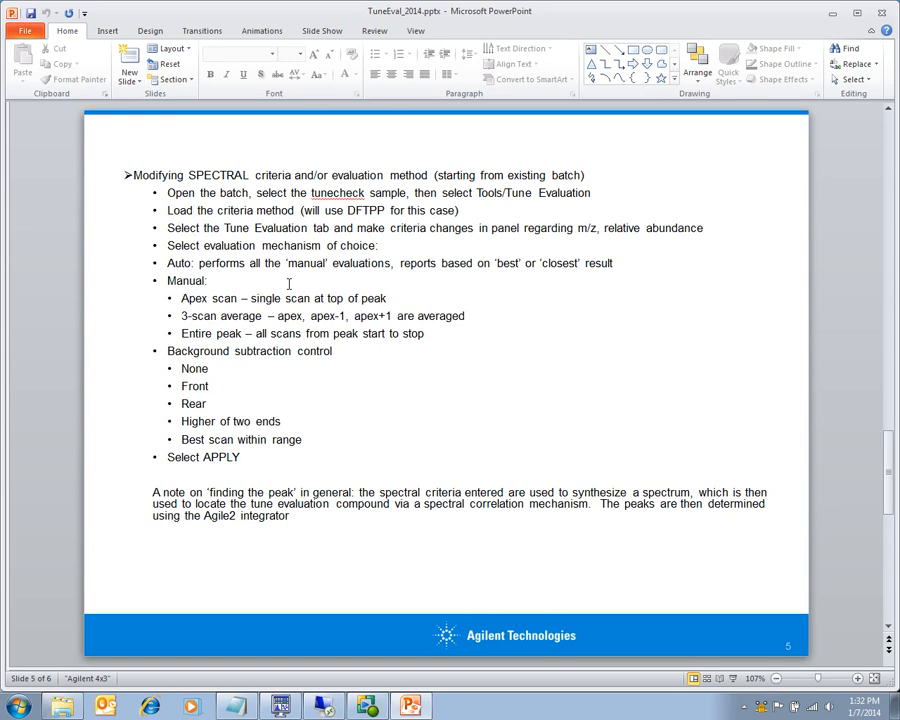
# Step: Switch to MassHunter Quantitative Analysis and select the dftpp tune-check sample in the batch table
pyautogui.hotkey('alt', 'Tab')
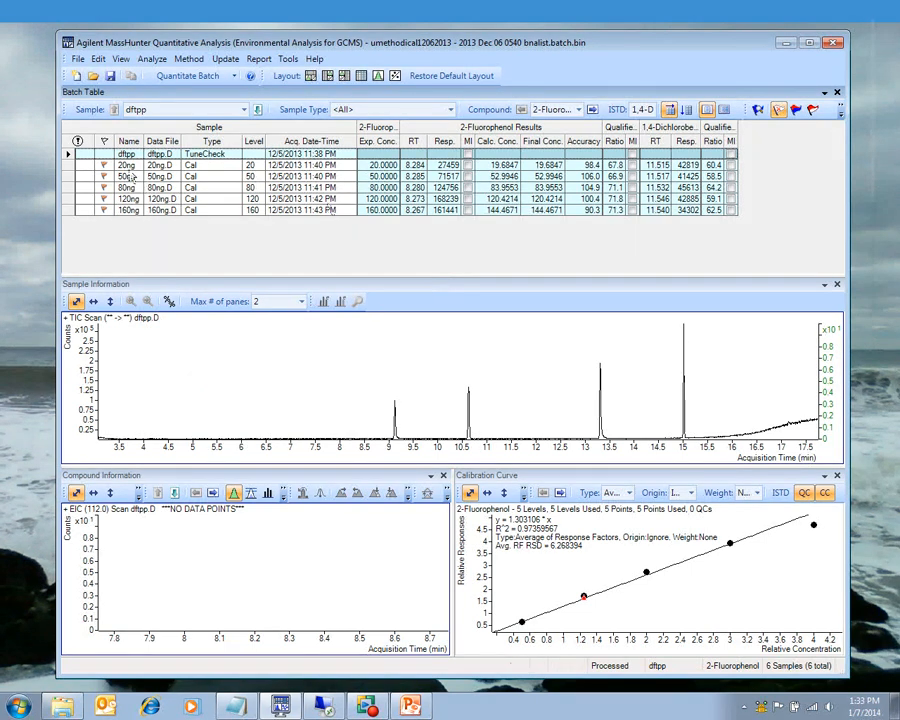
pyautogui.click(85, 165)
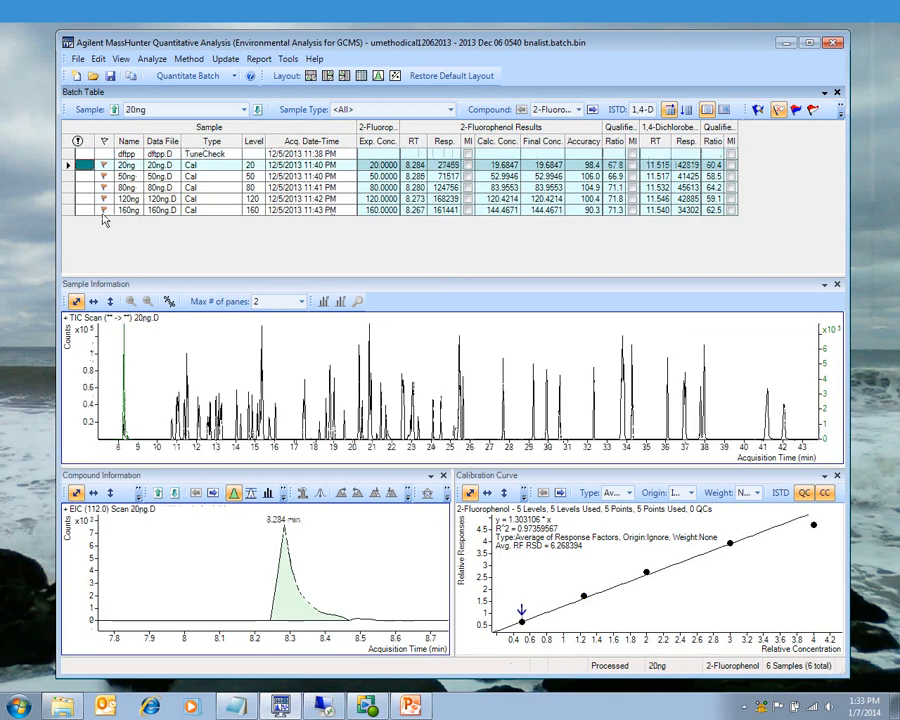
pyautogui.click(125, 210)
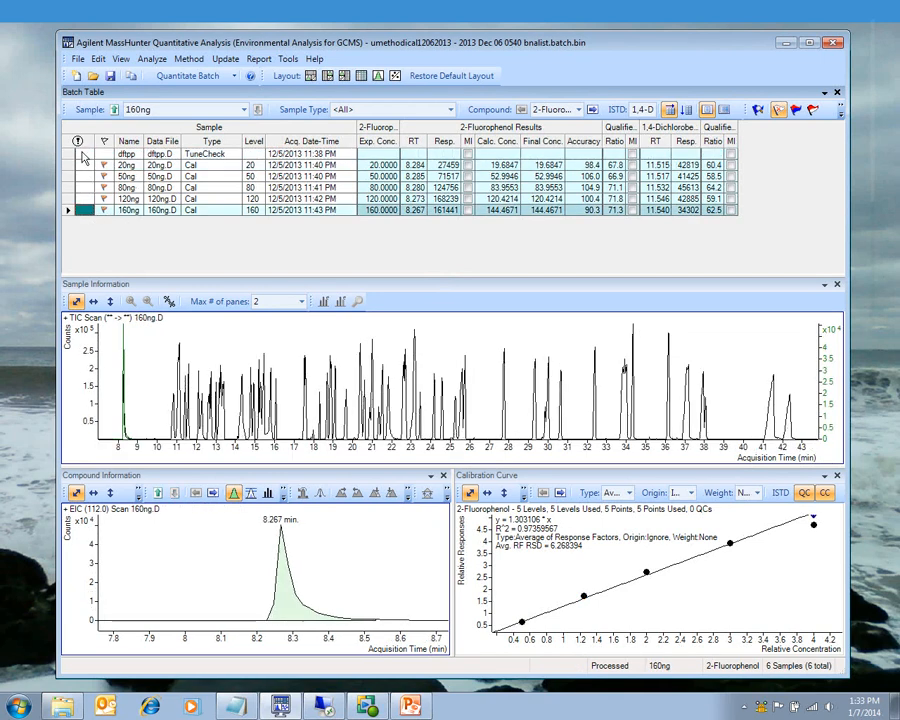
pyautogui.click(203, 155)
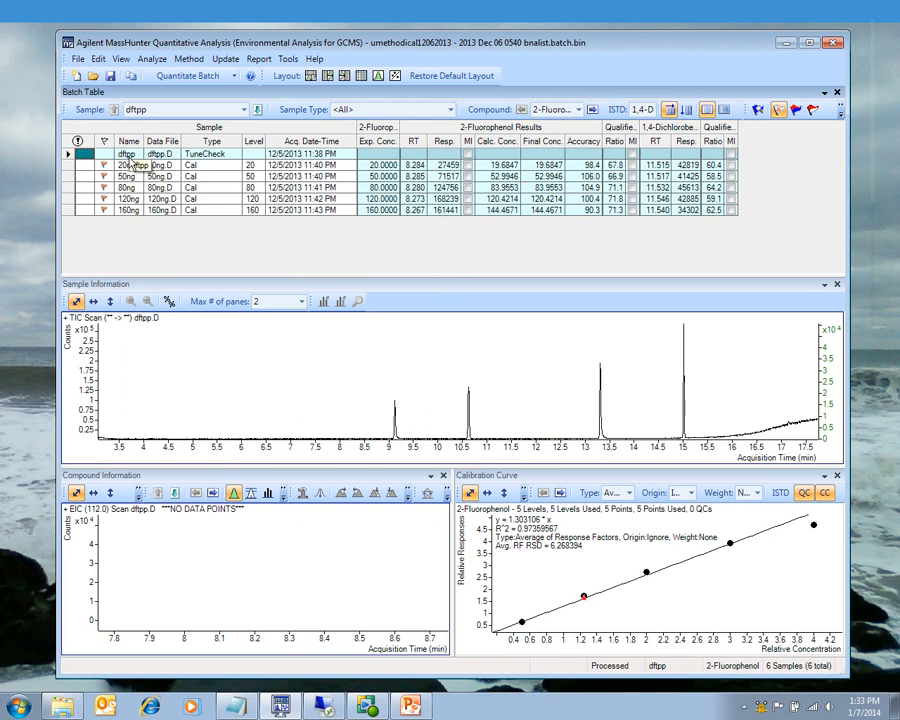
# Step: Open the Tune Evaluation tool and load the dftpp.m tune evaluation method
pyautogui.click(288, 59)
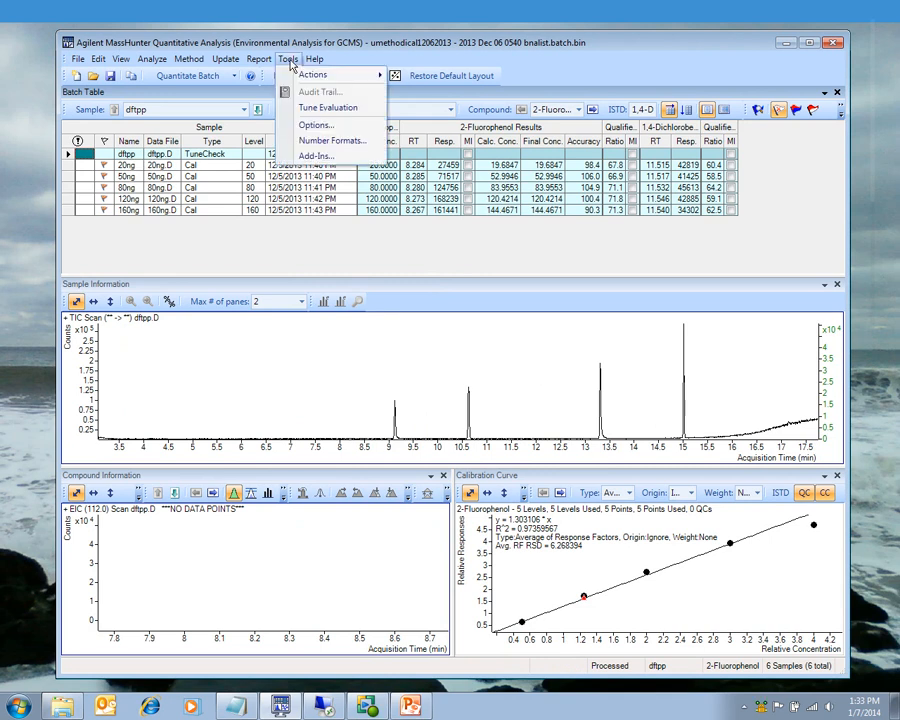
pyautogui.click(316, 110)
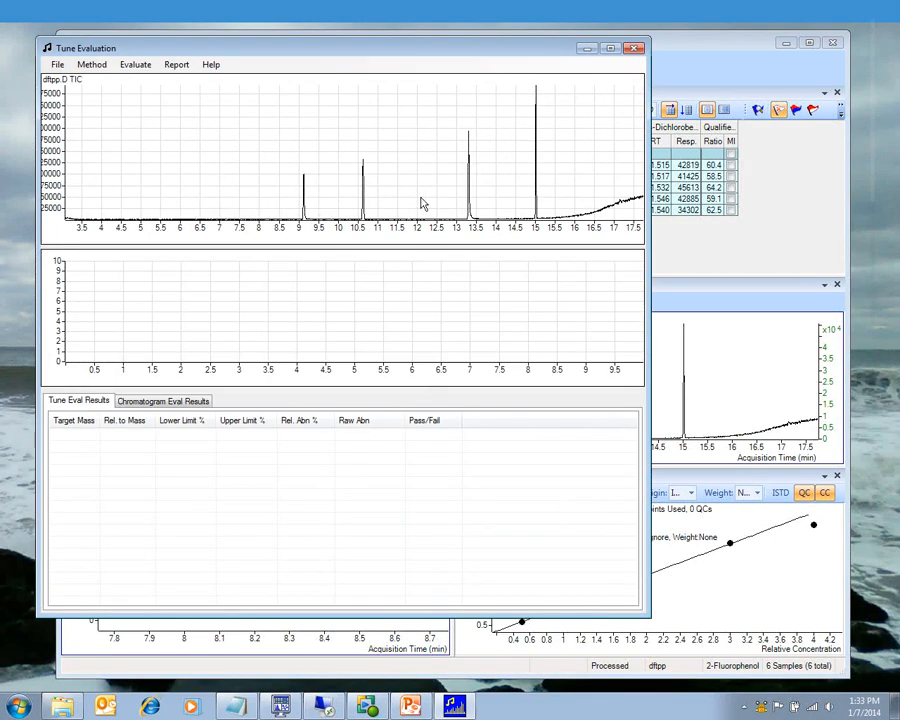
pyautogui.click(91, 64)
pyautogui.click(109, 98)
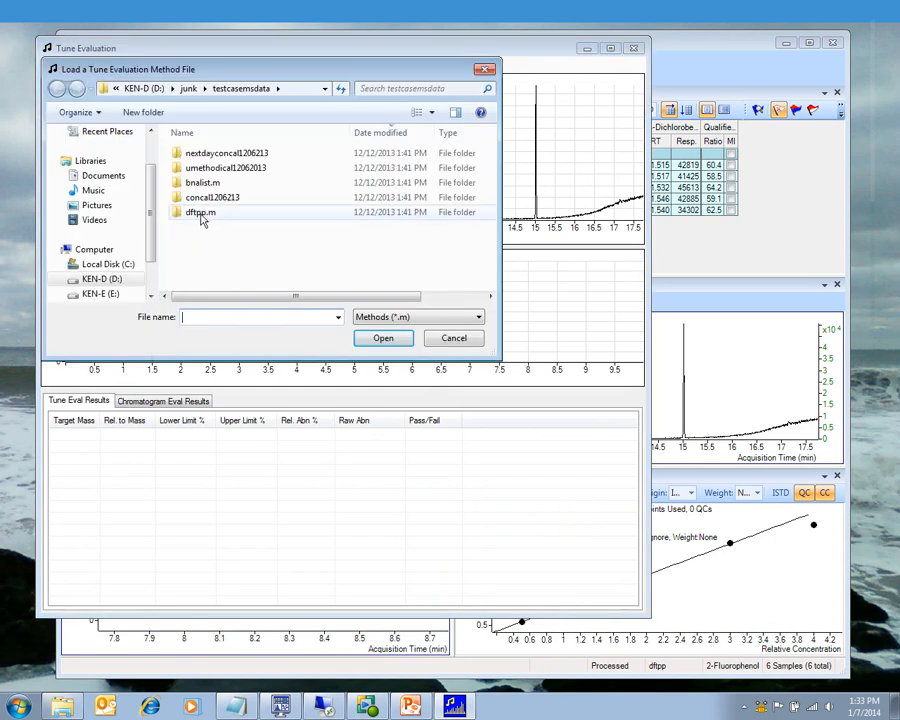
pyautogui.click(201, 214)
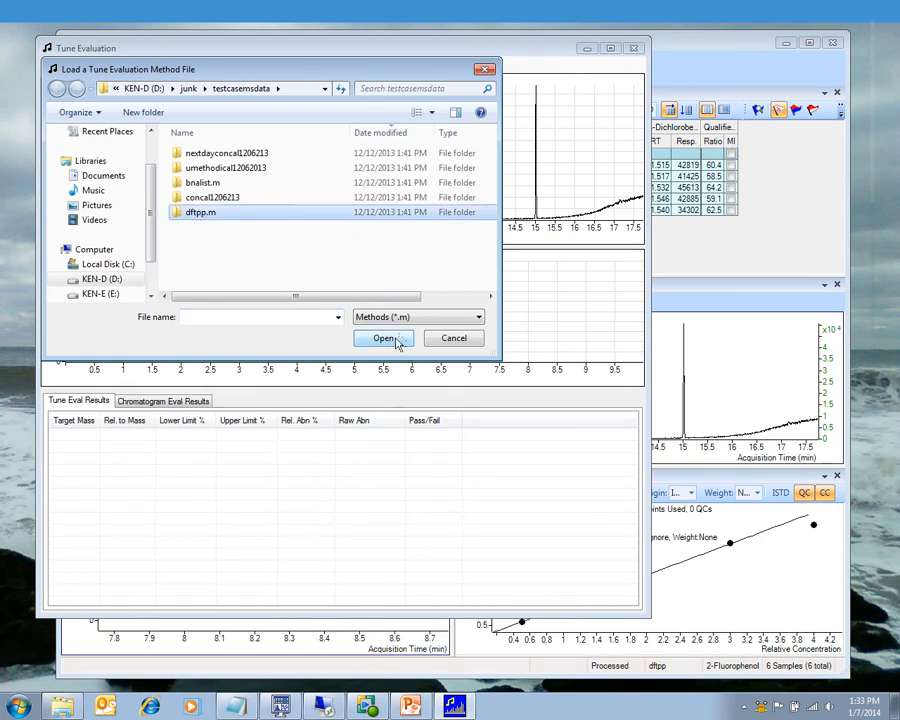
pyautogui.click(402, 338)
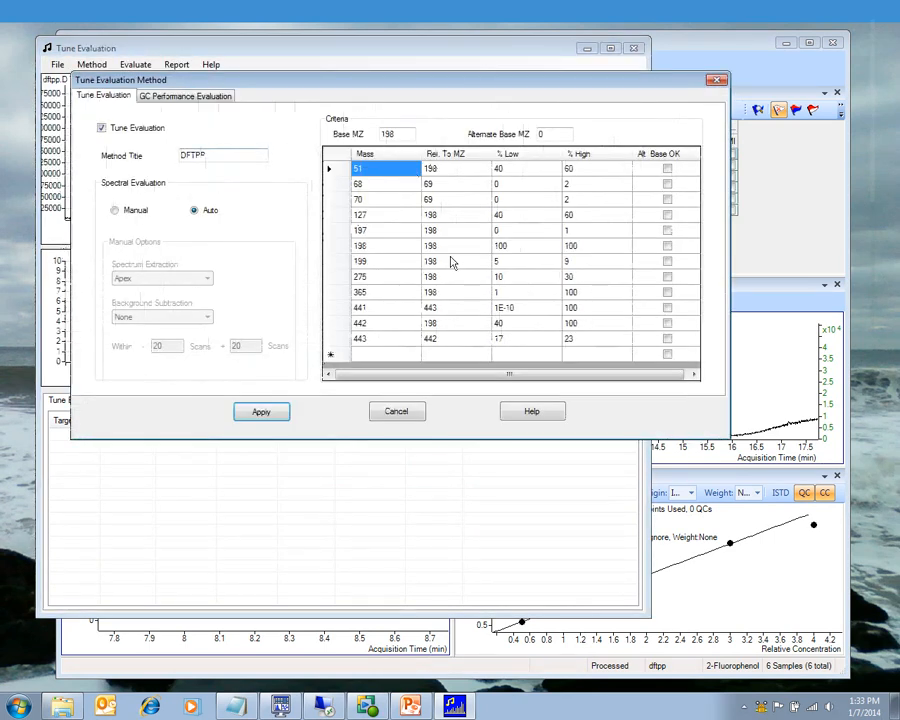
# Step: Keep Tune Evaluation enabled, set spectral evaluation to Auto, and apply the method
pyautogui.click(101, 129)
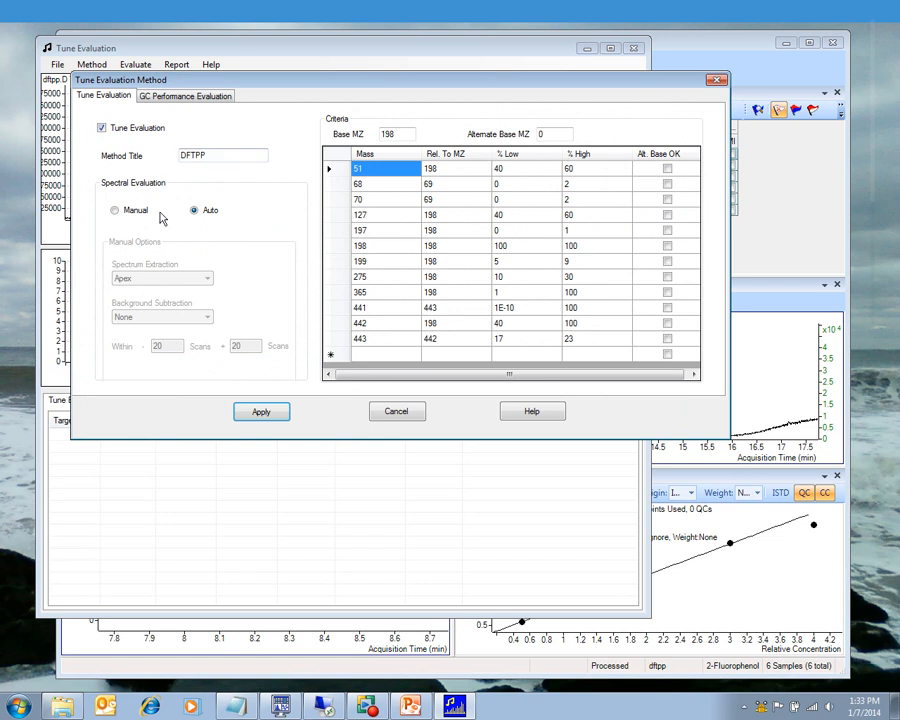
pyautogui.click(102, 129)
pyautogui.click(102, 129)
pyautogui.click(103, 127)
pyautogui.click(115, 210)
pyautogui.click(206, 279)
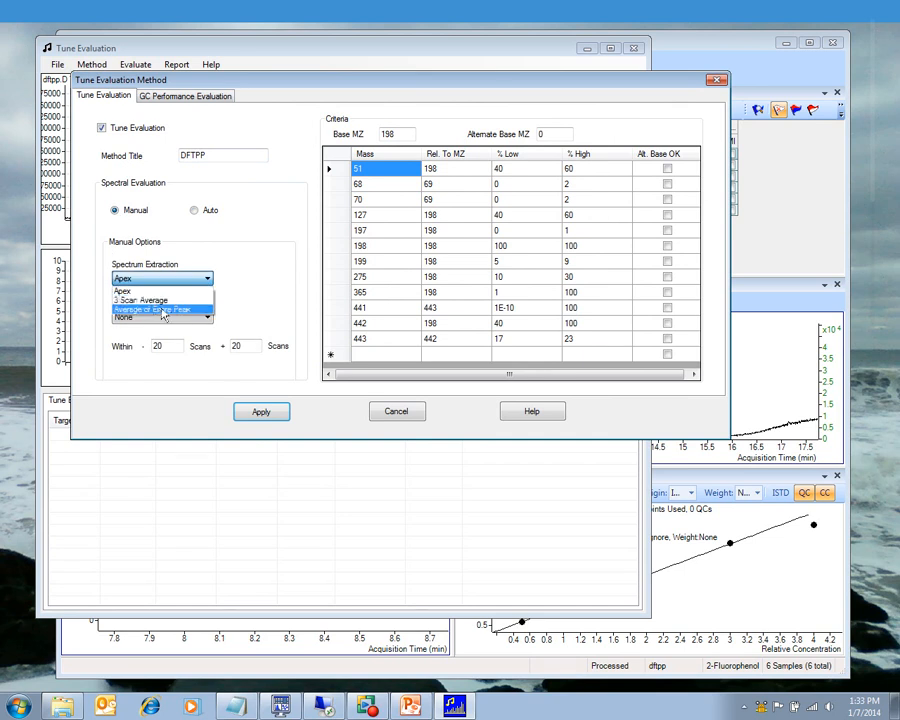
pyautogui.click(263, 302)
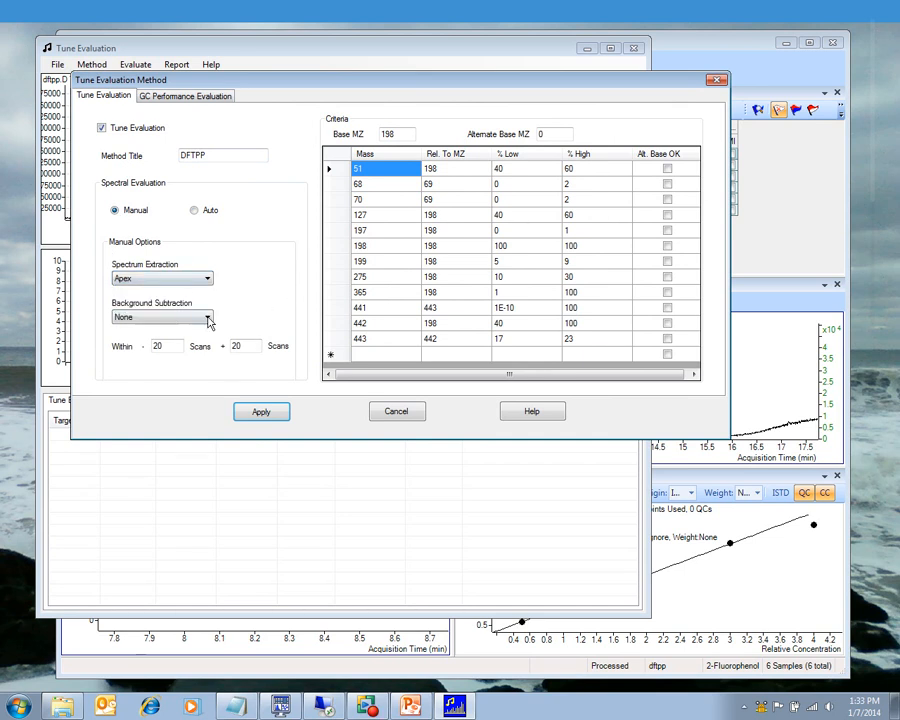
pyautogui.click(194, 211)
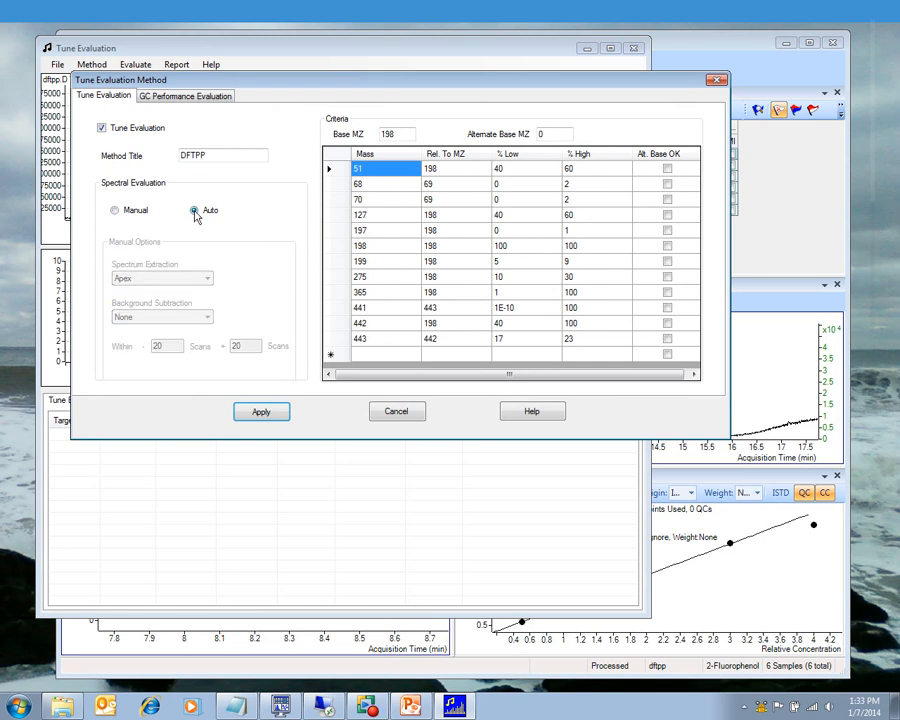
pyautogui.click(262, 413)
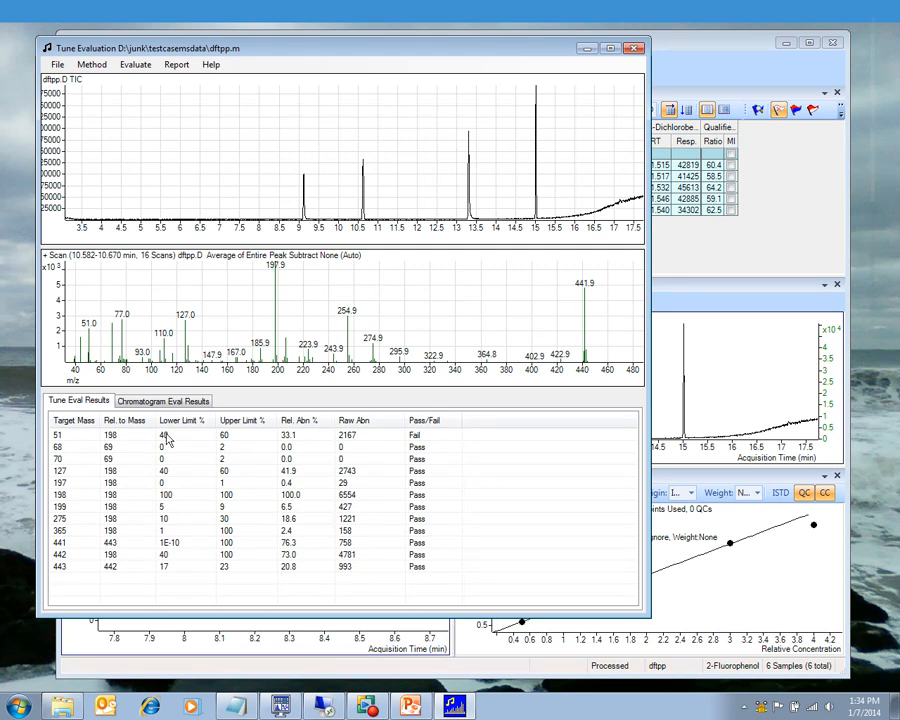
# Step: Edit the method to set the % Low limit for mass 51 to 30, apply it, and save the method
pyautogui.click(91, 64)
pyautogui.click(108, 80)
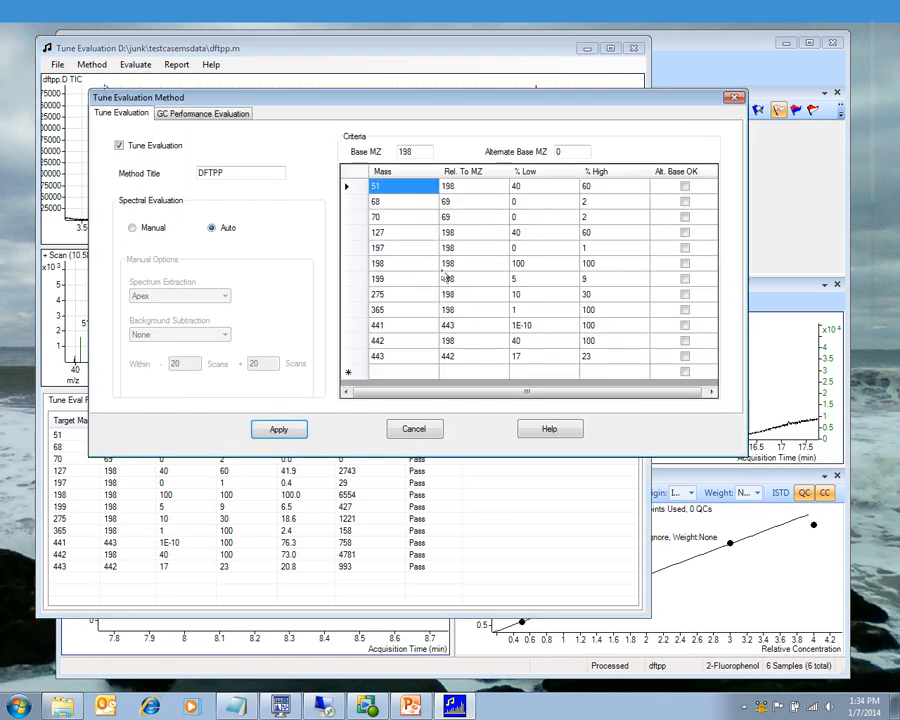
pyautogui.click(527, 190)
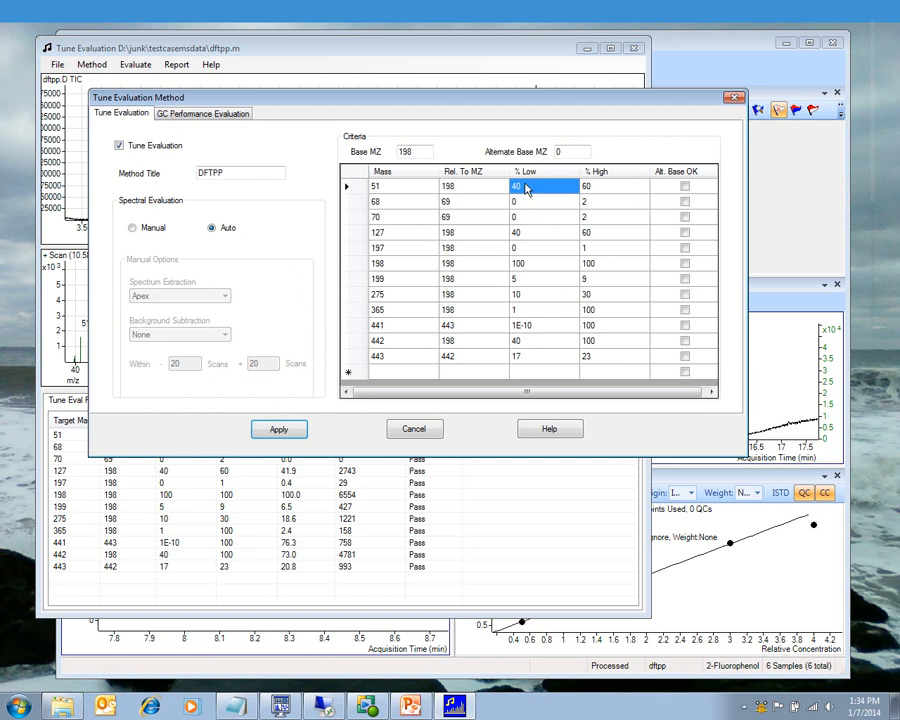
pyautogui.write('30')
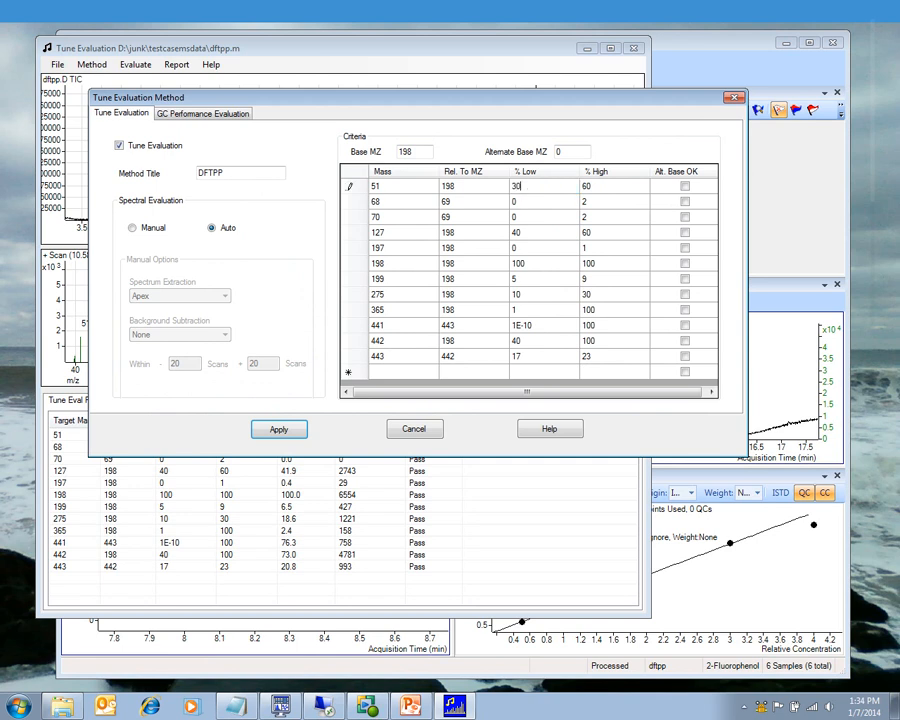
pyautogui.click(279, 431)
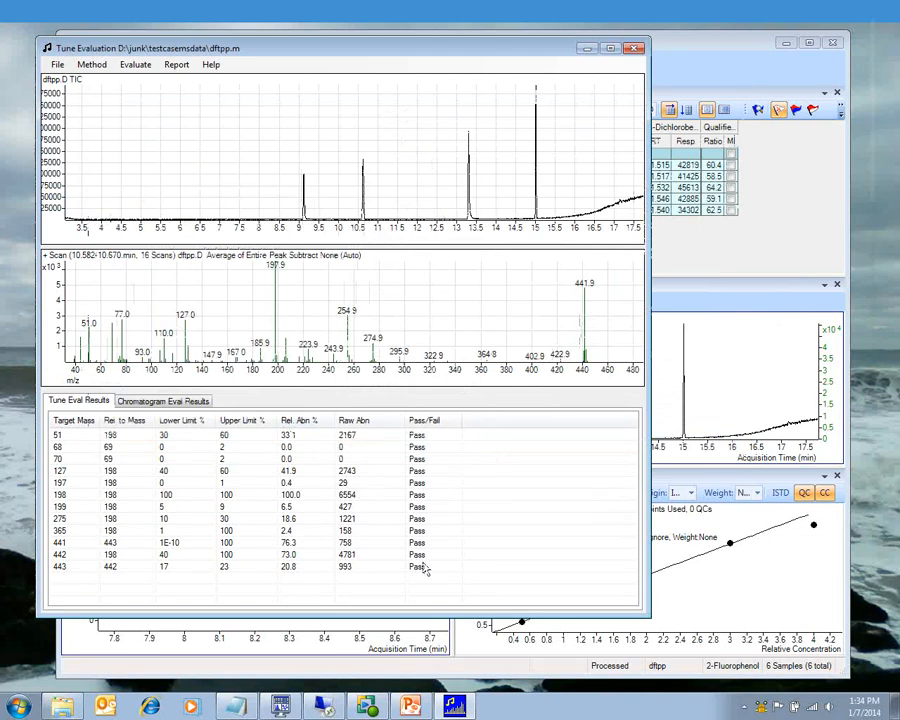
pyautogui.click(90, 64)
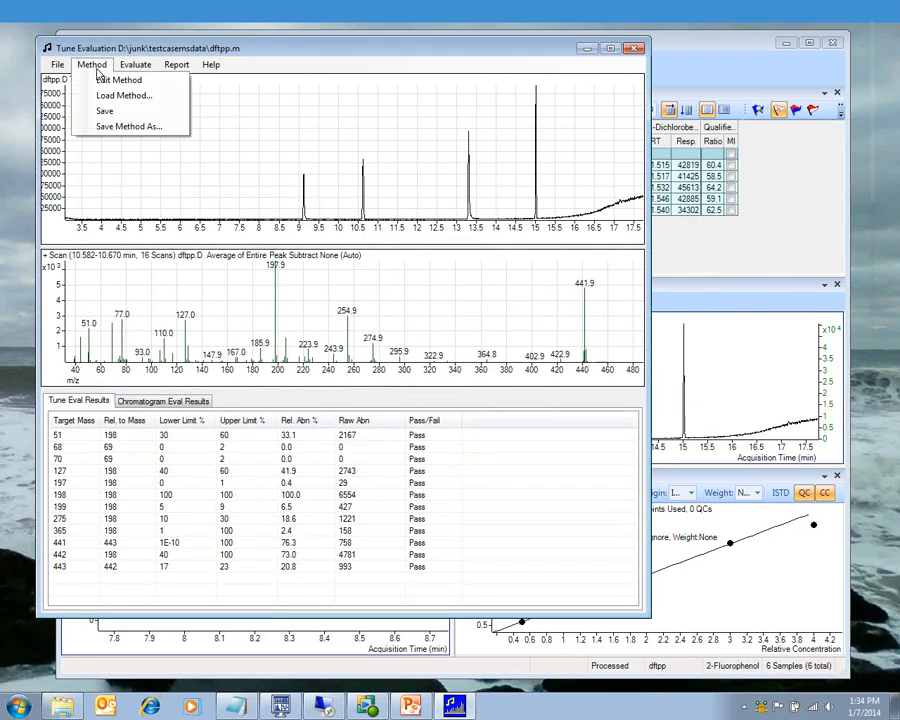
pyautogui.click(113, 117)
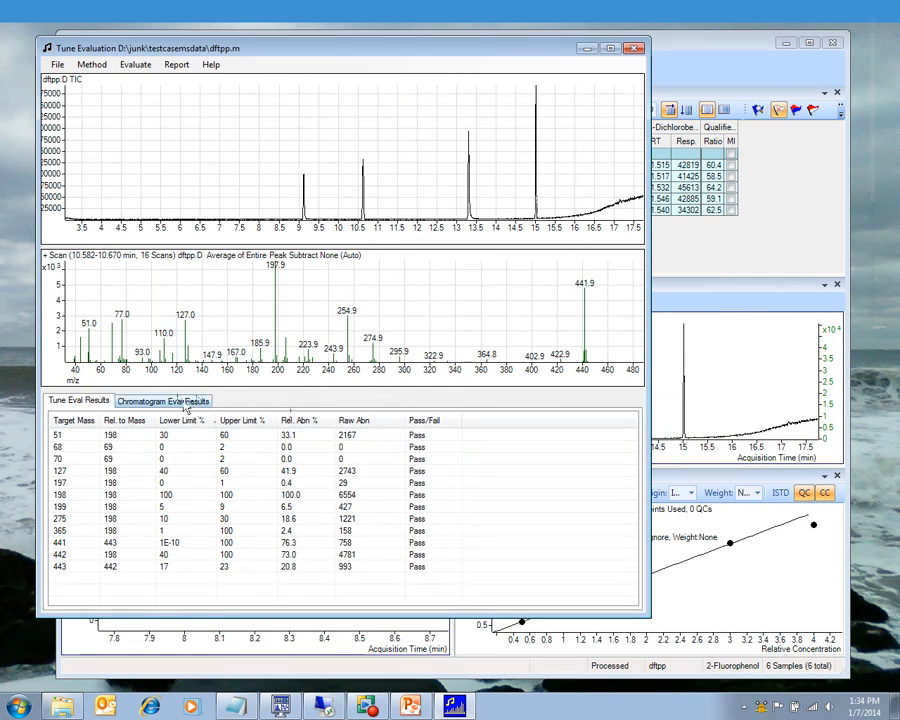
# Step: Review the GC Performance Evaluation breakdown and tailing factor settings, then apply the method
pyautogui.click(92, 64)
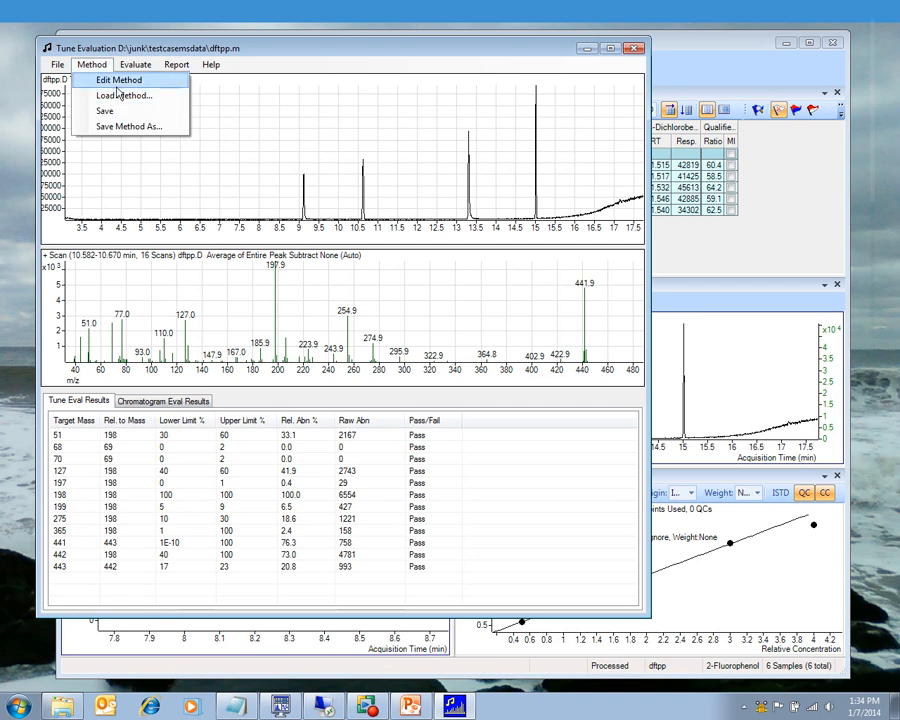
pyautogui.click(118, 80)
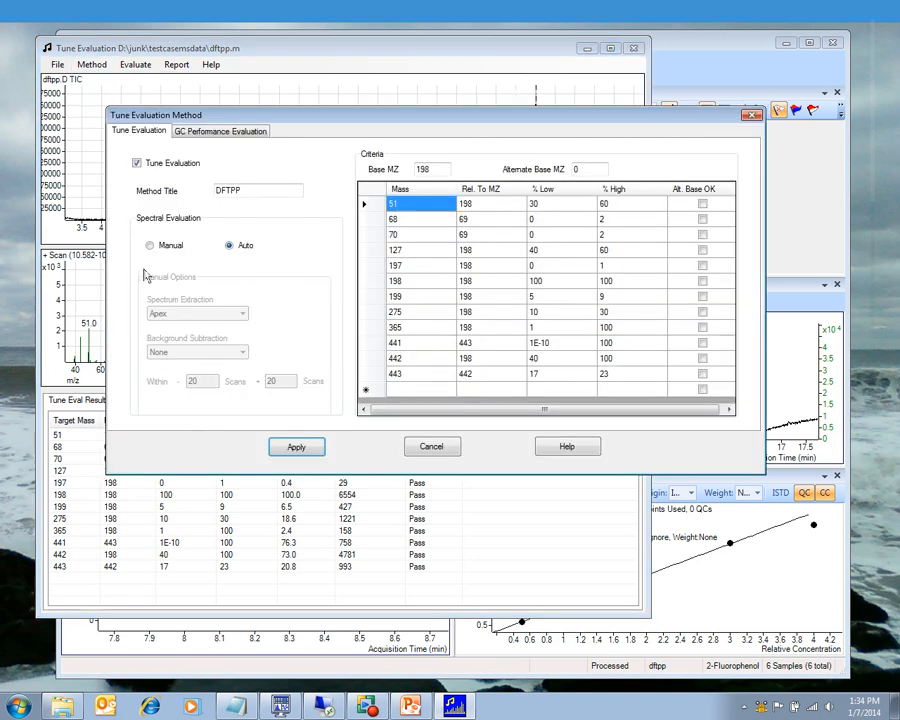
pyautogui.click(227, 140)
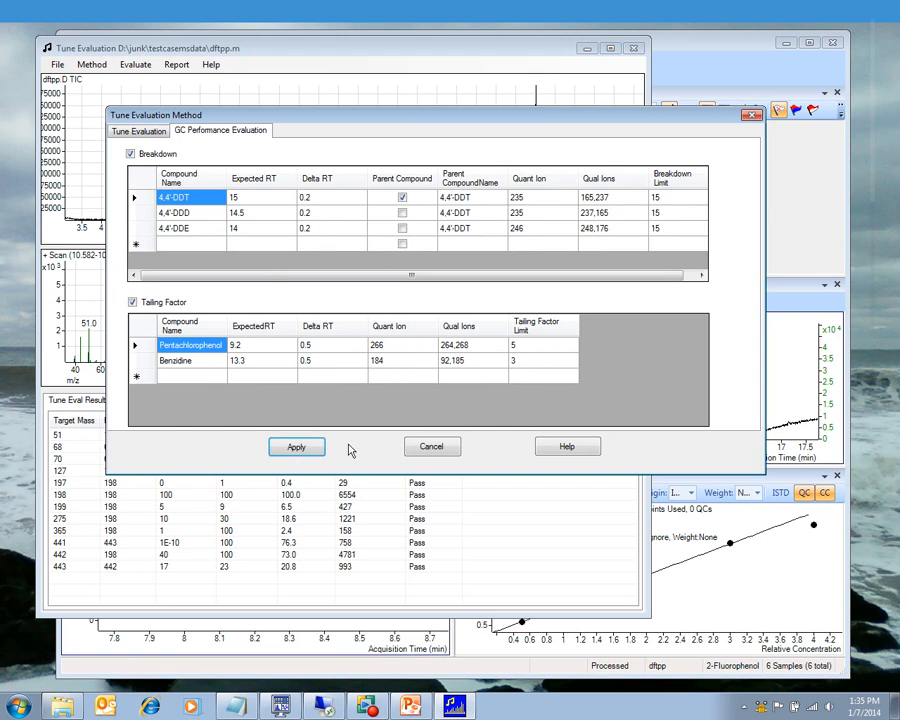
pyautogui.click(300, 450)
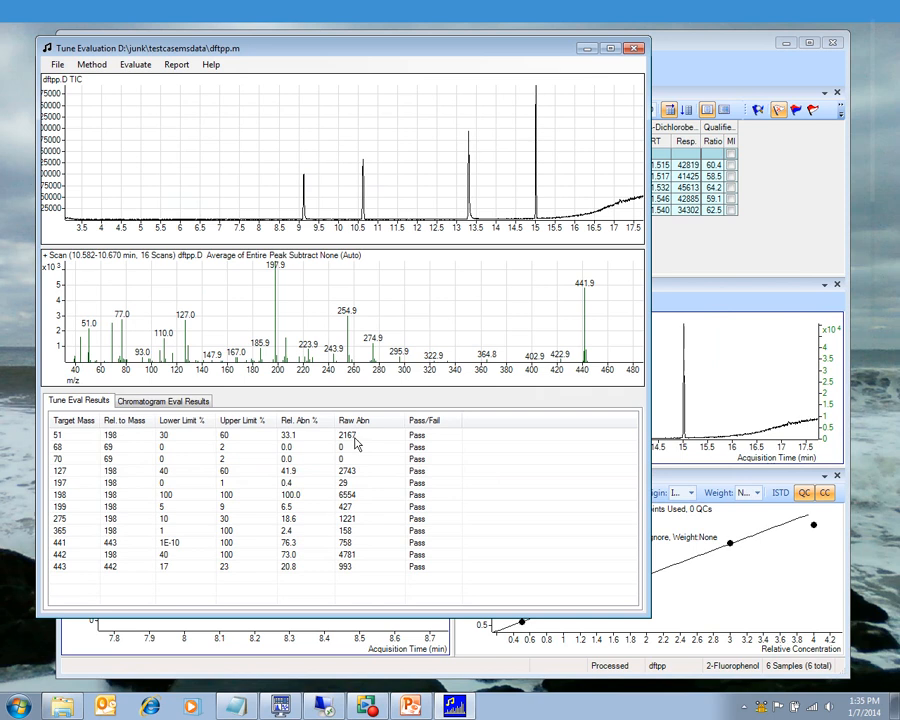
# Step: Examine the chromatogram evaluation results and peaks for each DDT compound, pentachlorophenol and benzidine
pyautogui.click(180, 403)
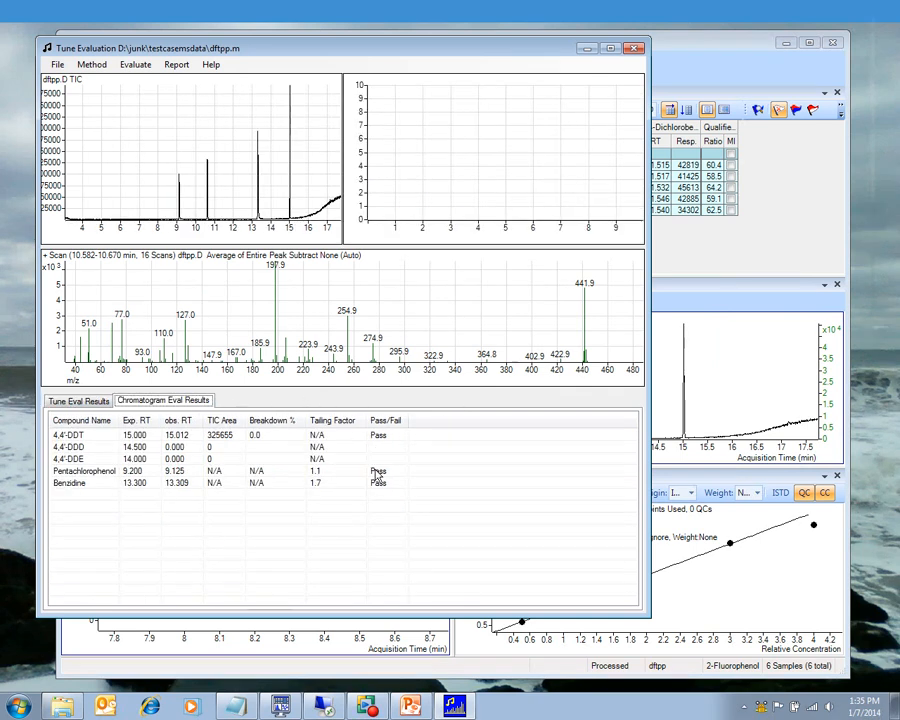
pyautogui.click(70, 436)
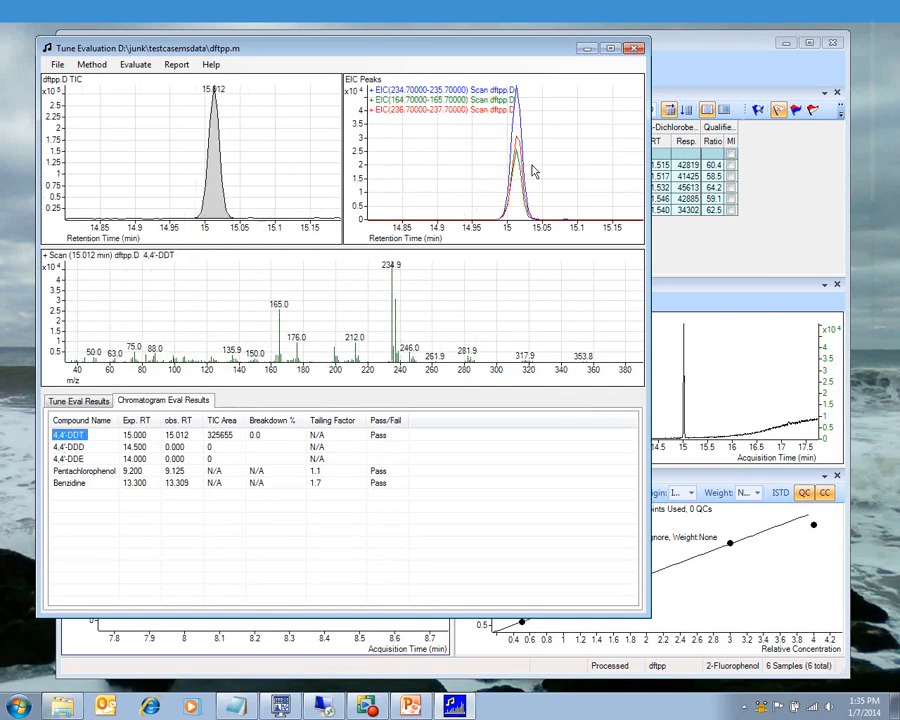
pyautogui.click(86, 448)
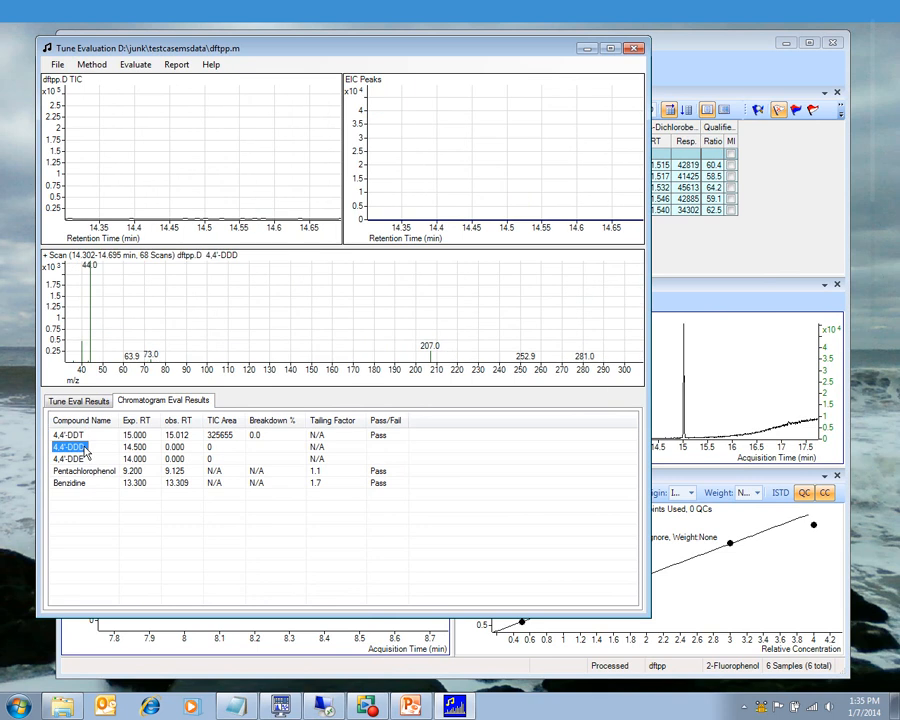
pyautogui.click(77, 460)
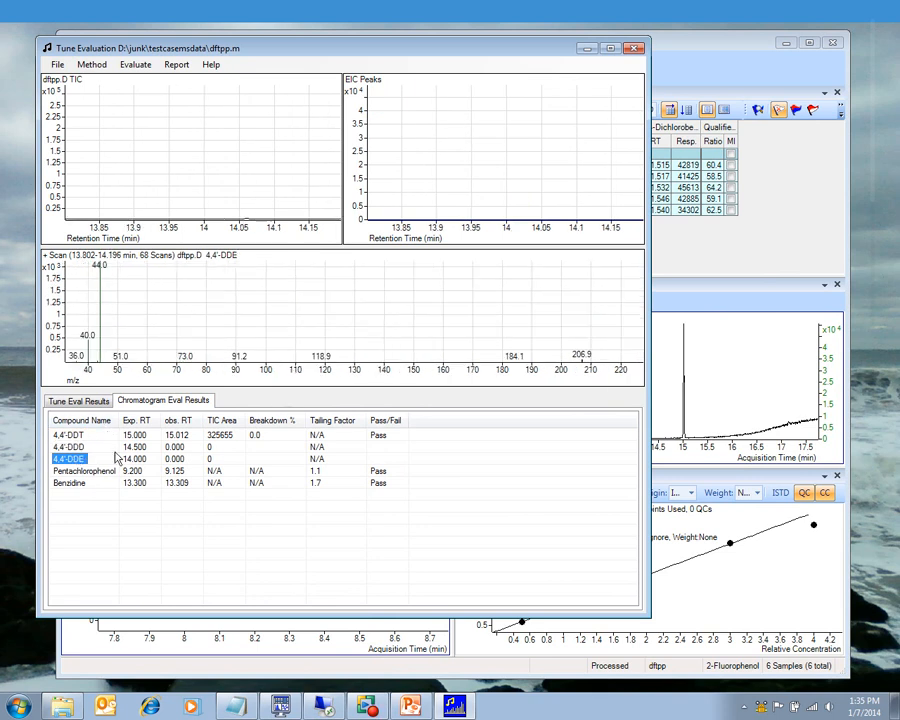
pyautogui.click(100, 471)
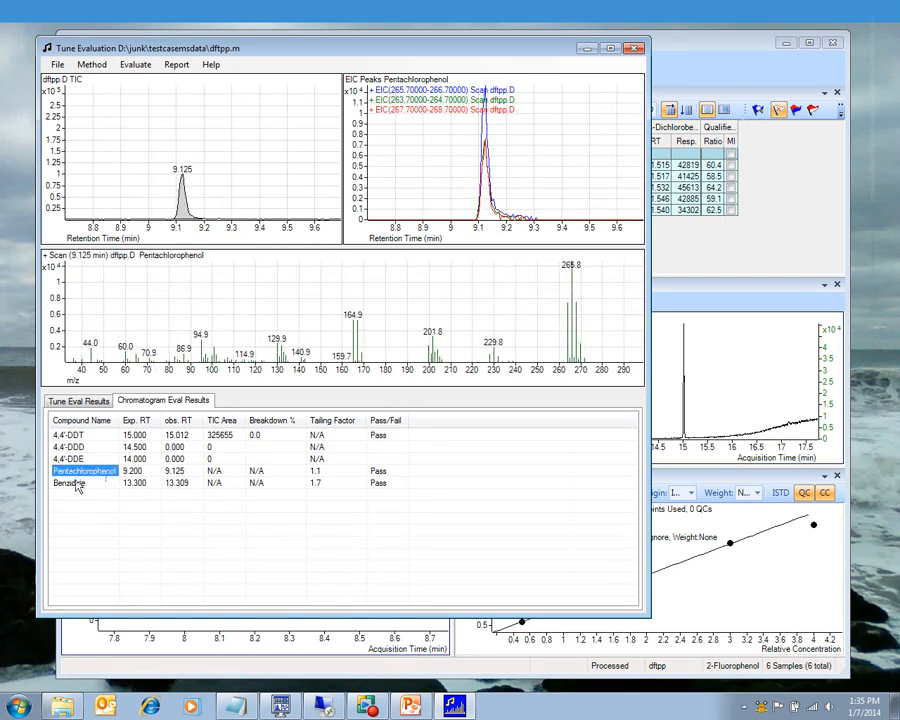
pyautogui.click(78, 485)
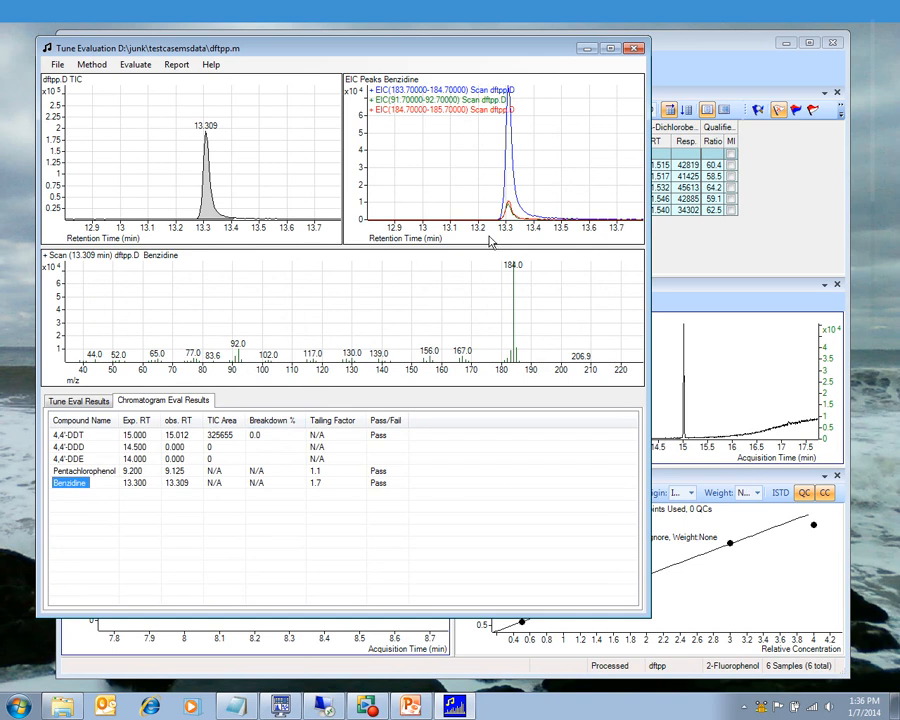
pyautogui.moveTo(502, 227)
pyautogui.mouseDown()
pyautogui.moveTo(538, 223)
pyautogui.moveTo(498, 240)
pyautogui.moveTo(568, 218)
pyautogui.moveTo(494, 238)
pyautogui.mouseUp()
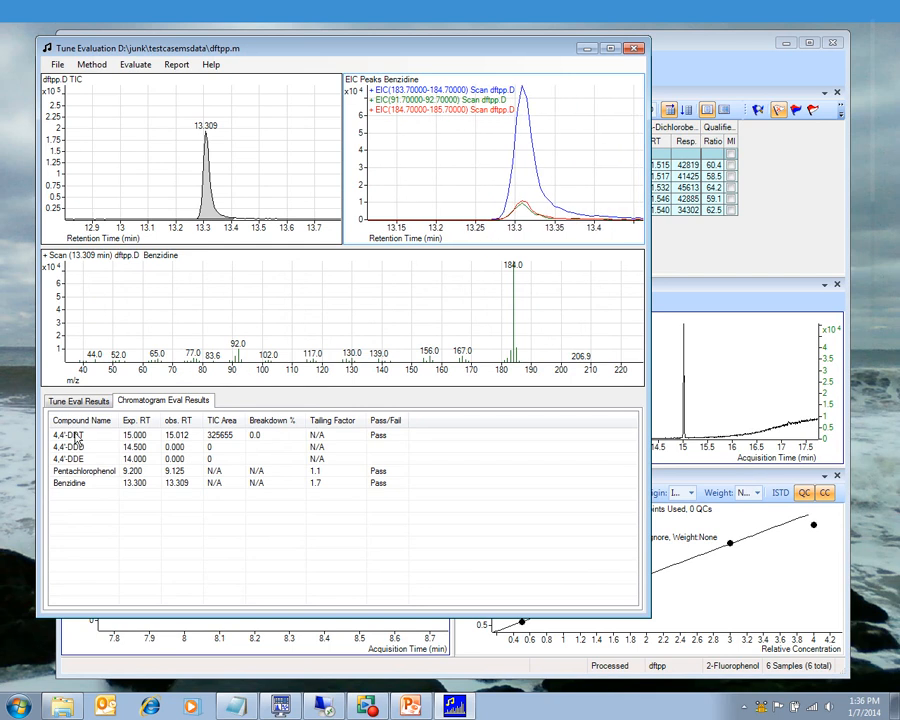
pyautogui.click(70, 435)
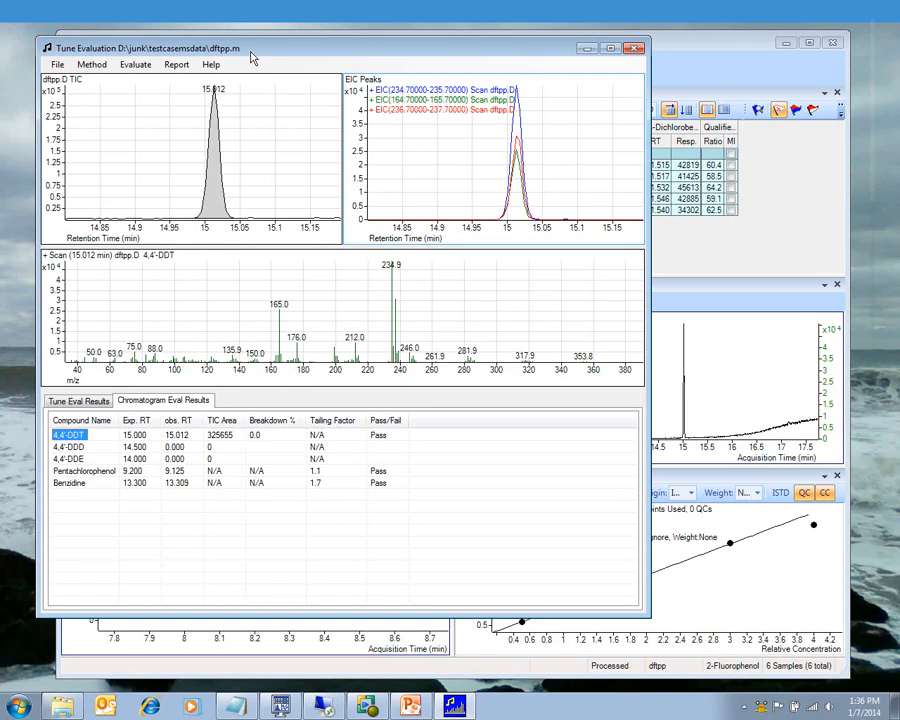
# Step: Save the tune evaluation report as a PDF file
pyautogui.click(176, 64)
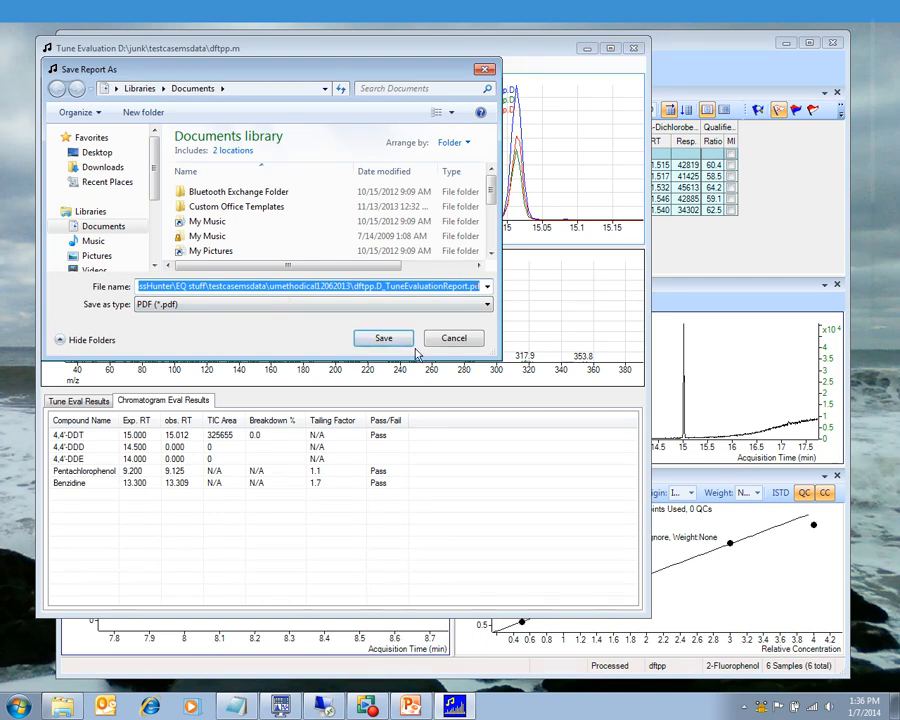
pyautogui.click(383, 339)
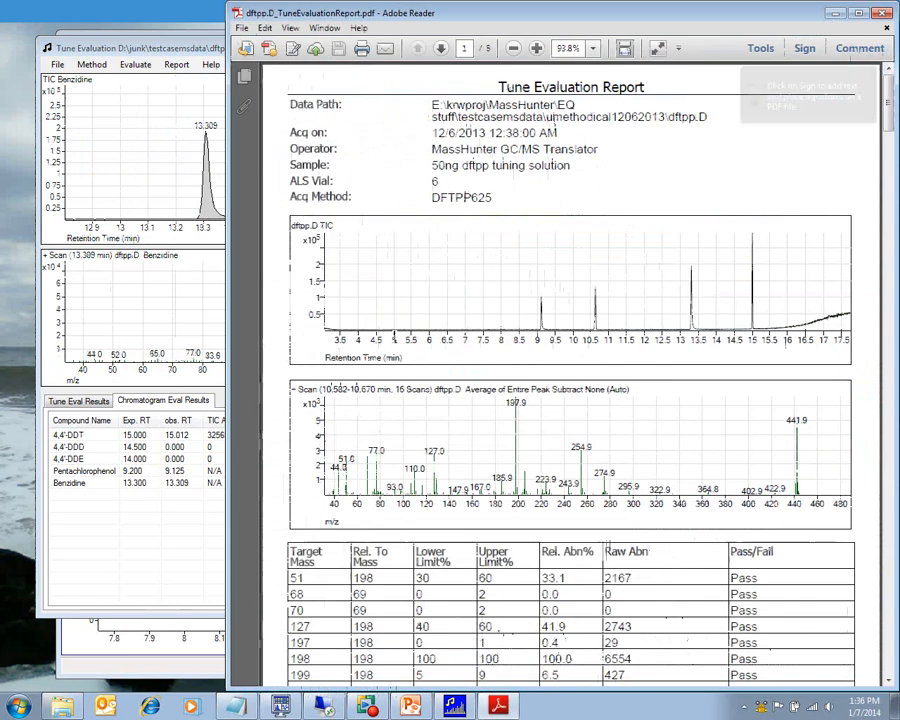
# Step: Scroll through the pages of the generated PDF tune evaluation report
pyautogui.scroll(-3, 895, 138)
pyautogui.scroll(-4, 895, 138)
pyautogui.scroll(7, 893, 125)
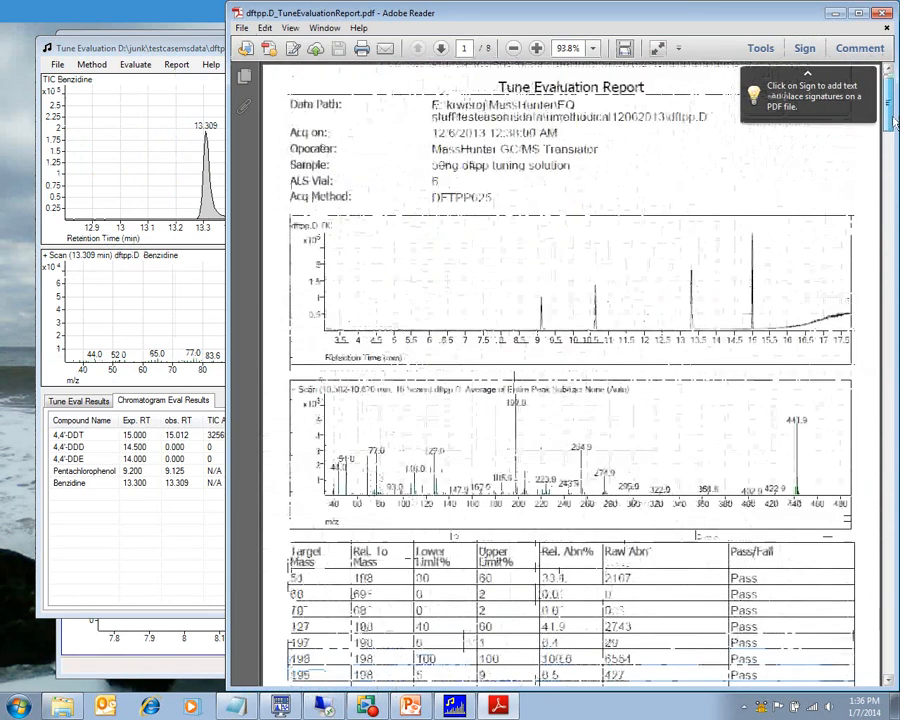
pyautogui.scroll(-5, 895, 120)
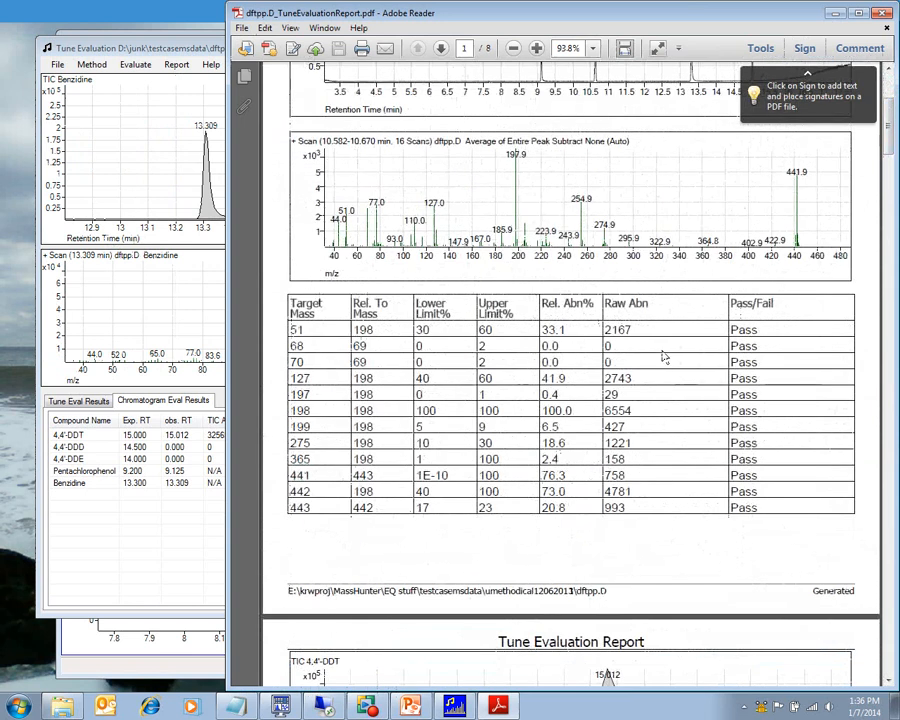
pyautogui.scroll(-10, 517, 421)
pyautogui.scroll(-6, 570, 400)
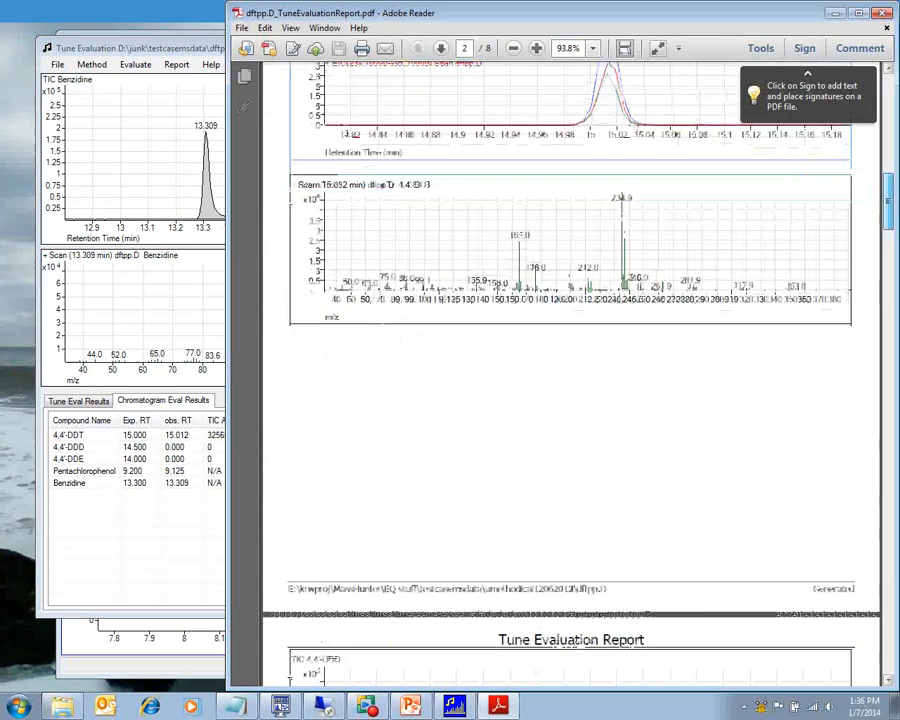
pyautogui.scroll(6, 895, 185)
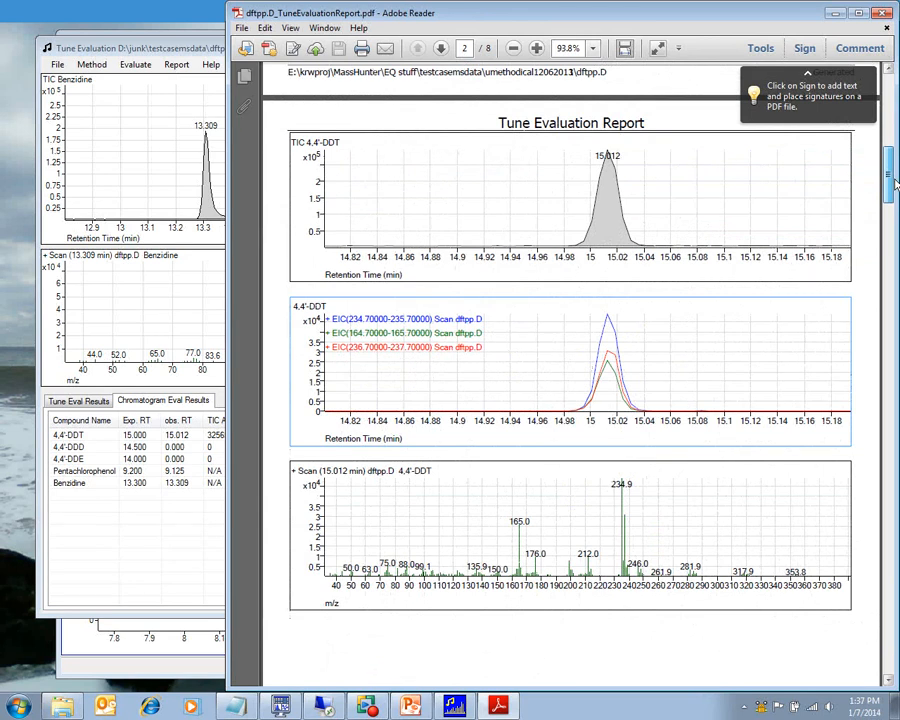
pyautogui.moveTo(895, 185); pyautogui.dragTo(877, 392)
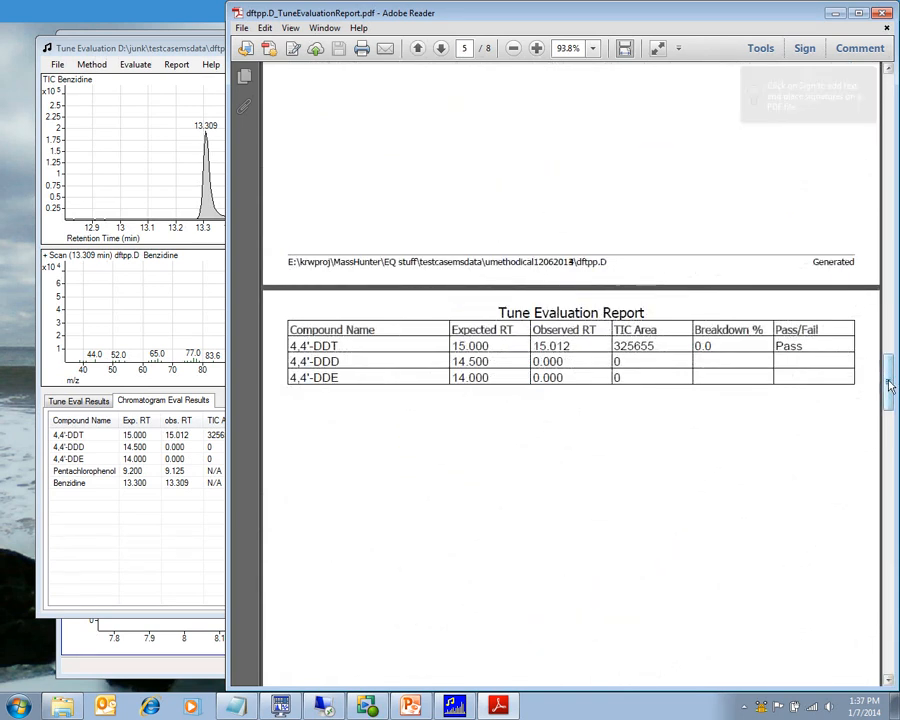
pyautogui.moveTo(890, 386); pyautogui.dragTo(887, 595)
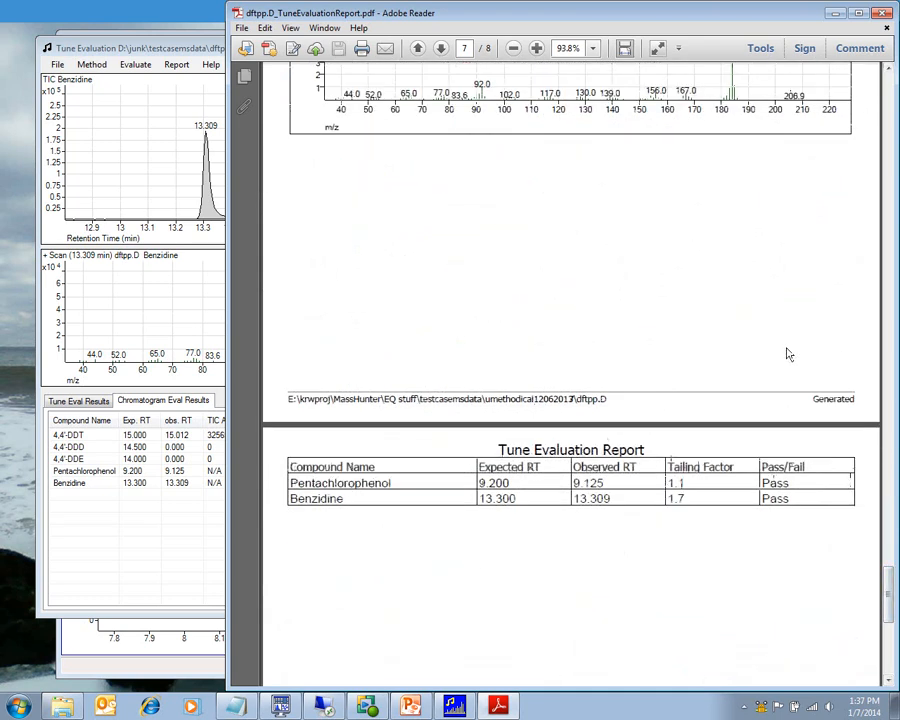